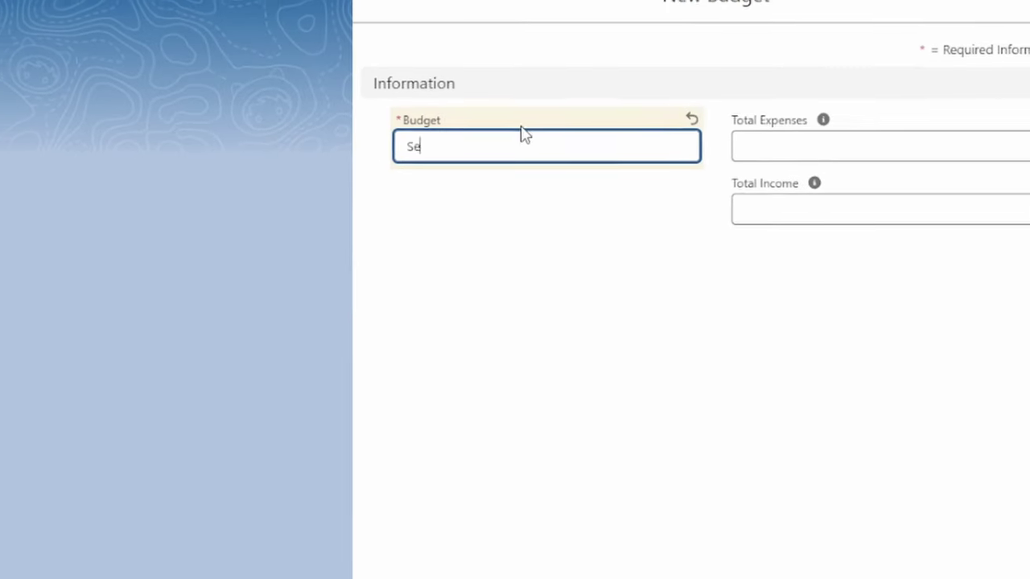
Run SFDX: Open Default Org to bring up the Personally app's Budgets list in the browser.
type("PTEMBER 2024")
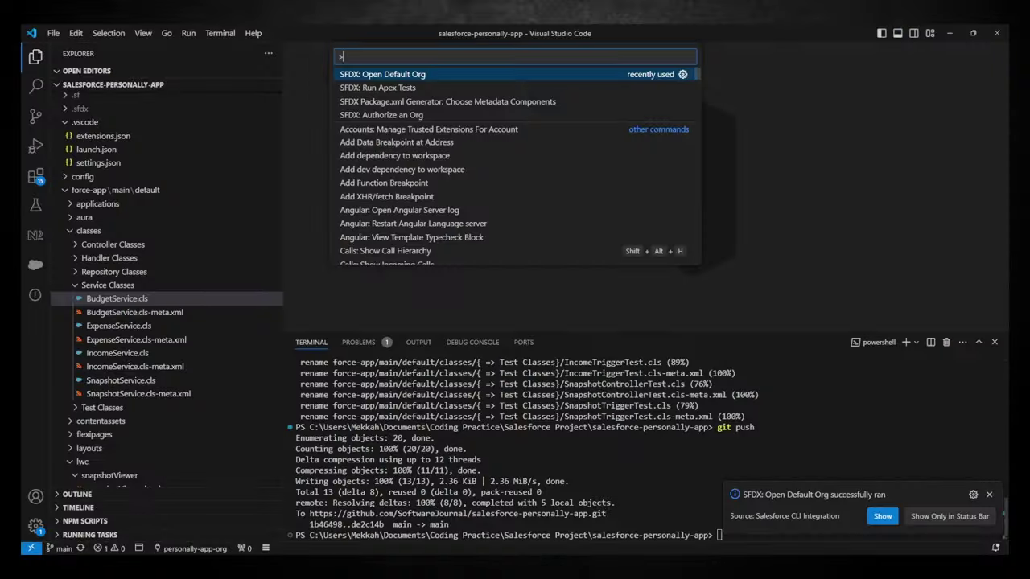
key("Return")
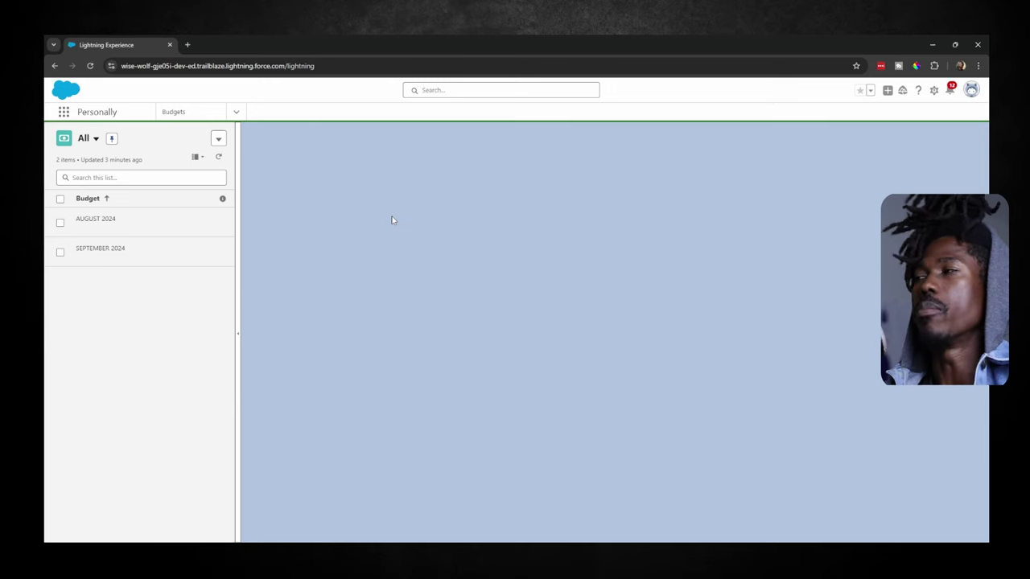
From the Budgets list, add a new budget called SEPTEMBER 2024 and save it.
left_click(236, 112)
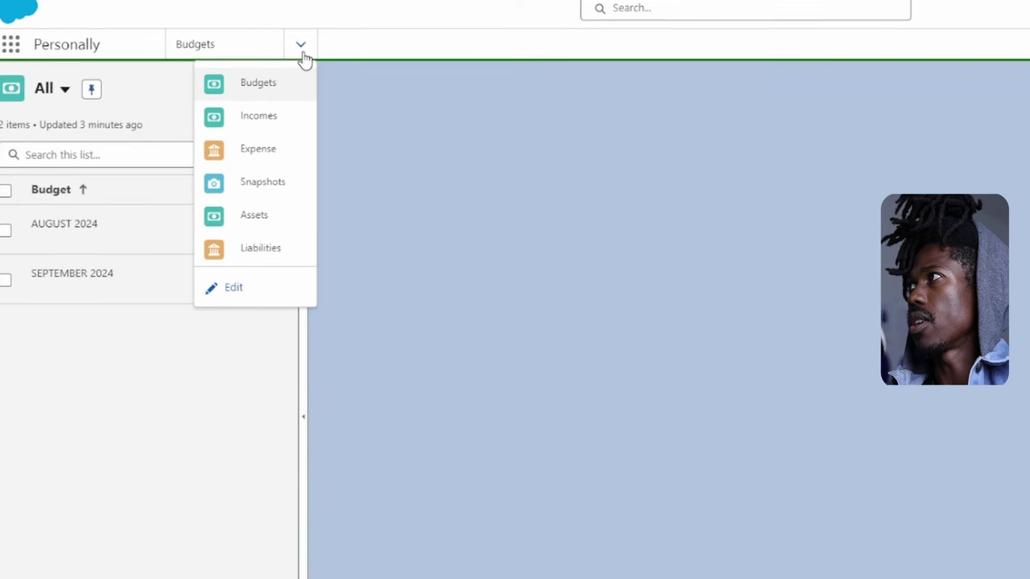
left_click(259, 90)
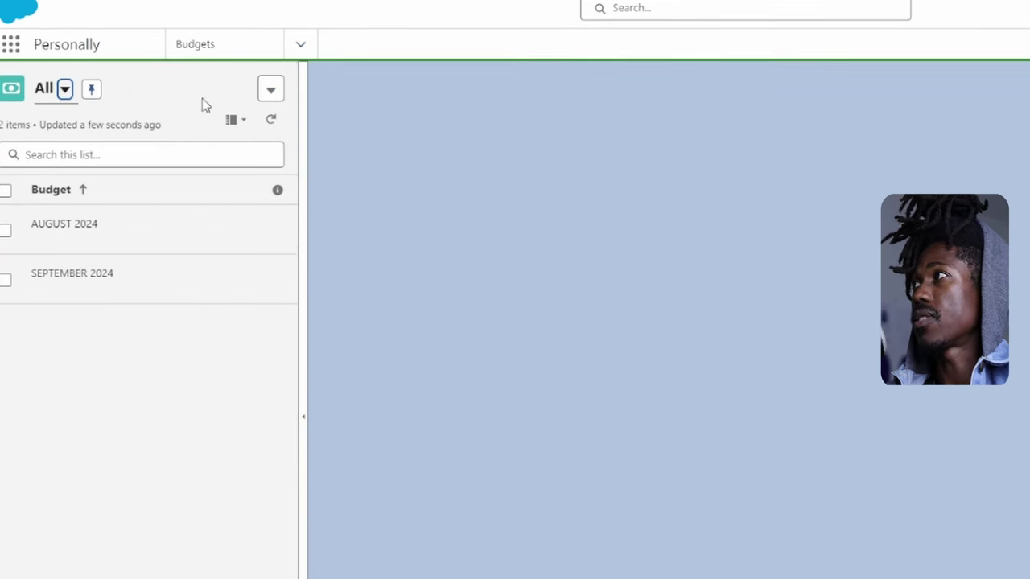
left_click(270, 92)
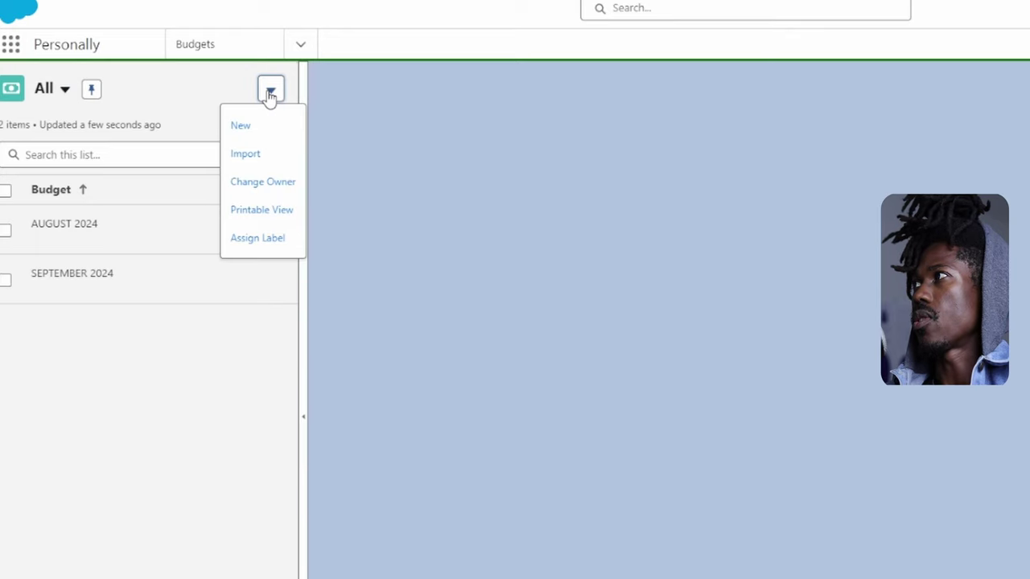
left_click(259, 130)
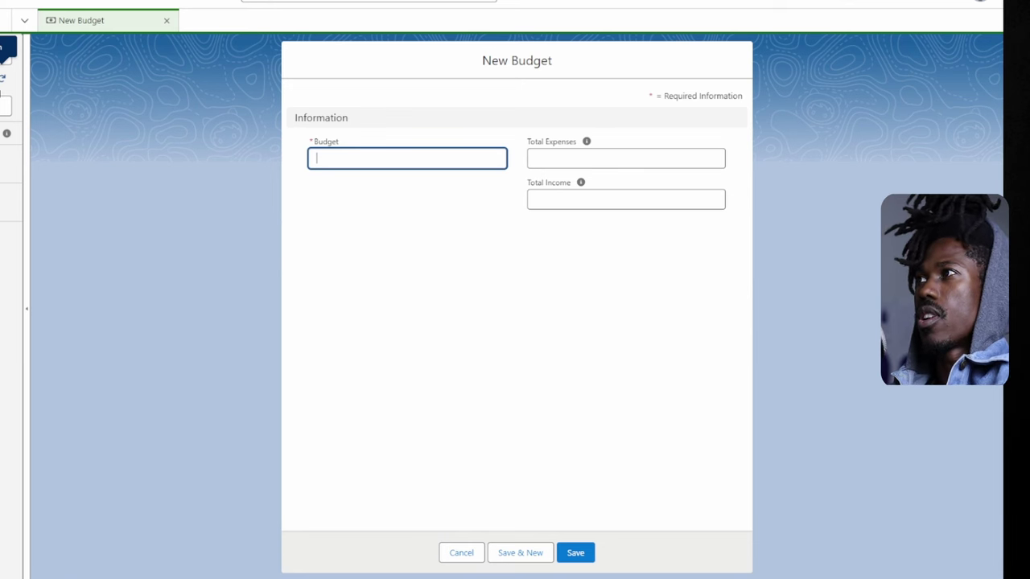
type("SEPTEMBER 2024")
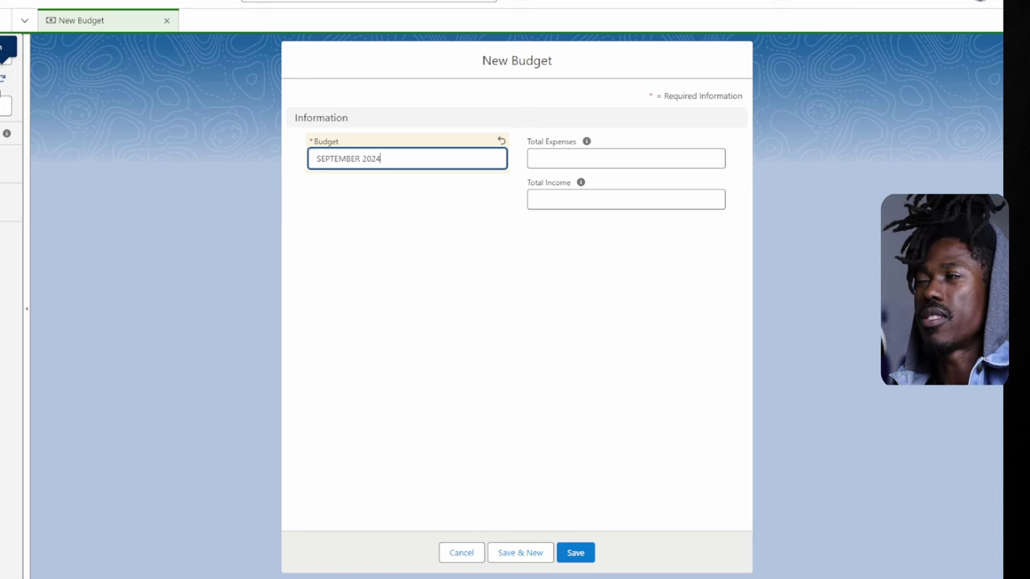
left_click(580, 556)
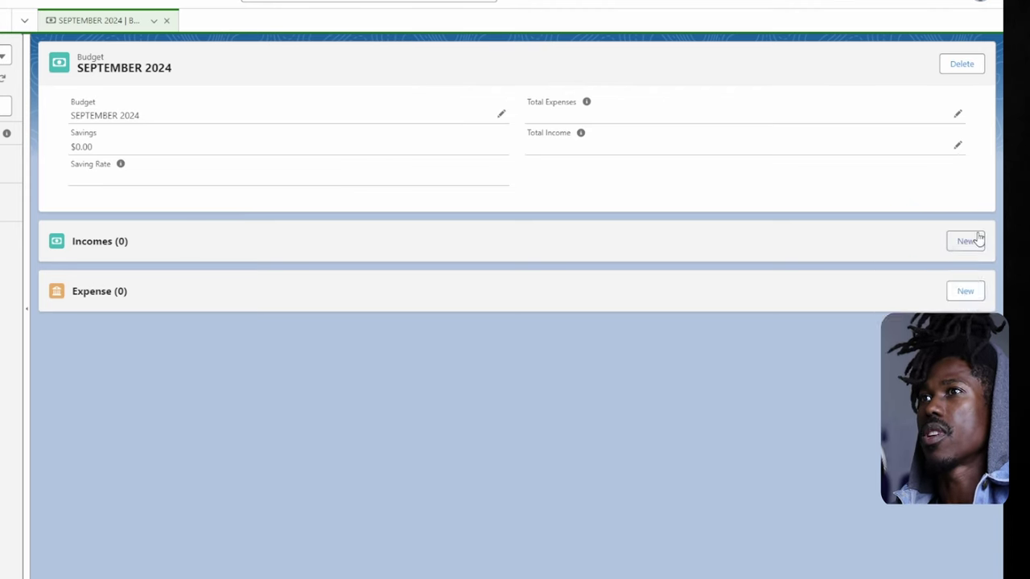
Start a new income for the budget with amount 15000 and category Salary.
left_click(966, 240)
left_click(412, 257)
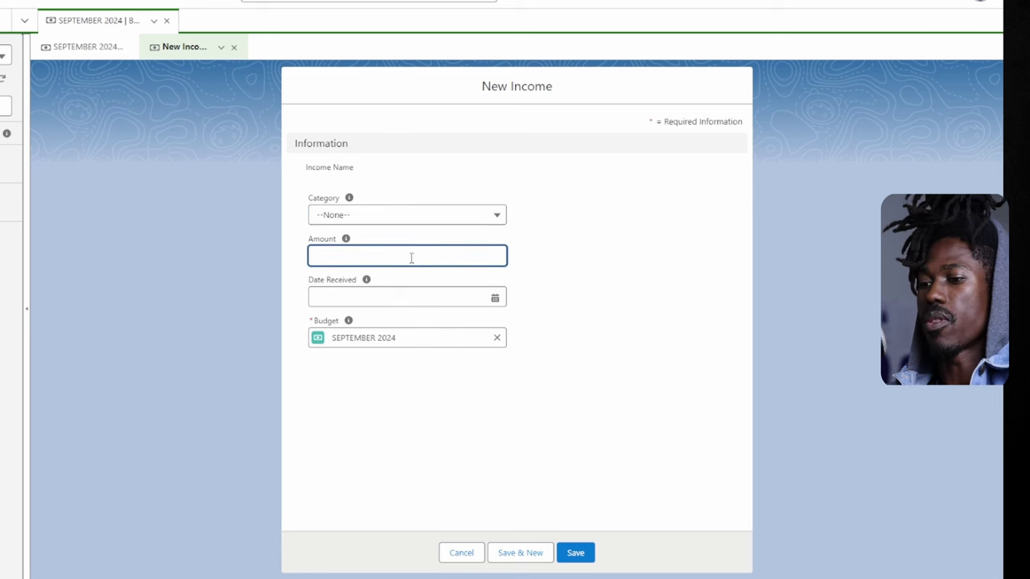
type("15,000.00")
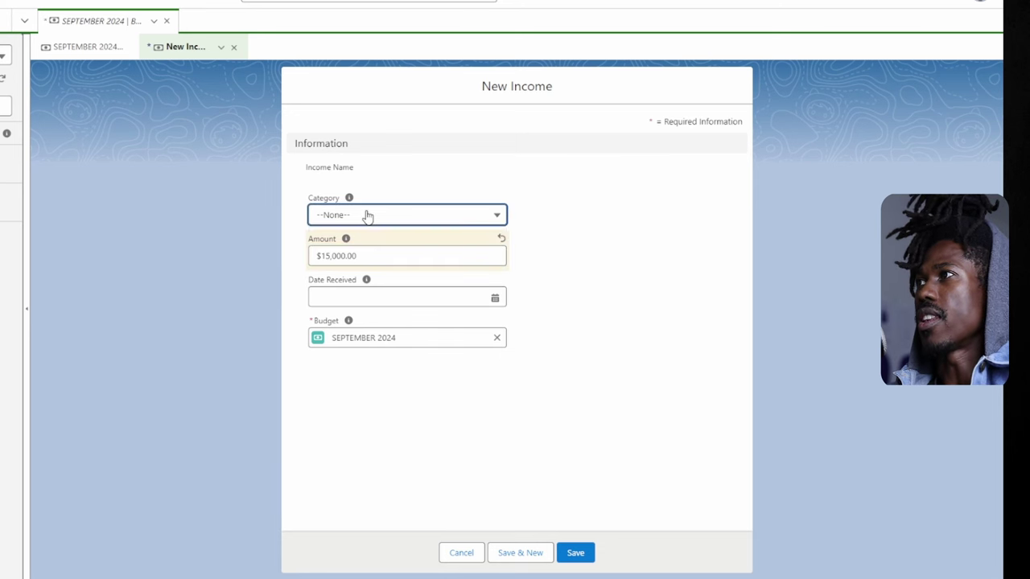
left_click(363, 215)
scroll(362, 434, "down", 1)
left_click(376, 385)
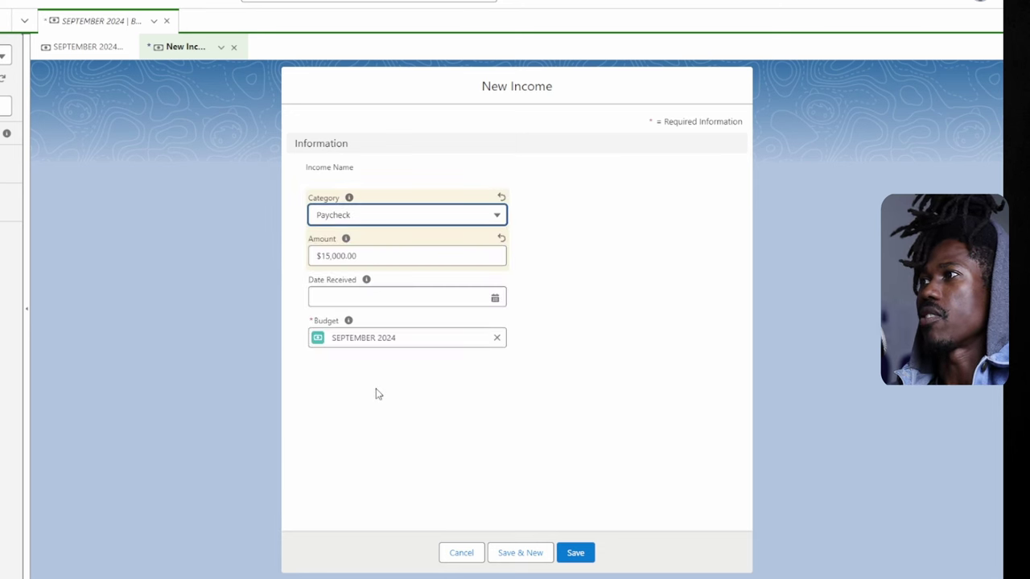
left_click(402, 220)
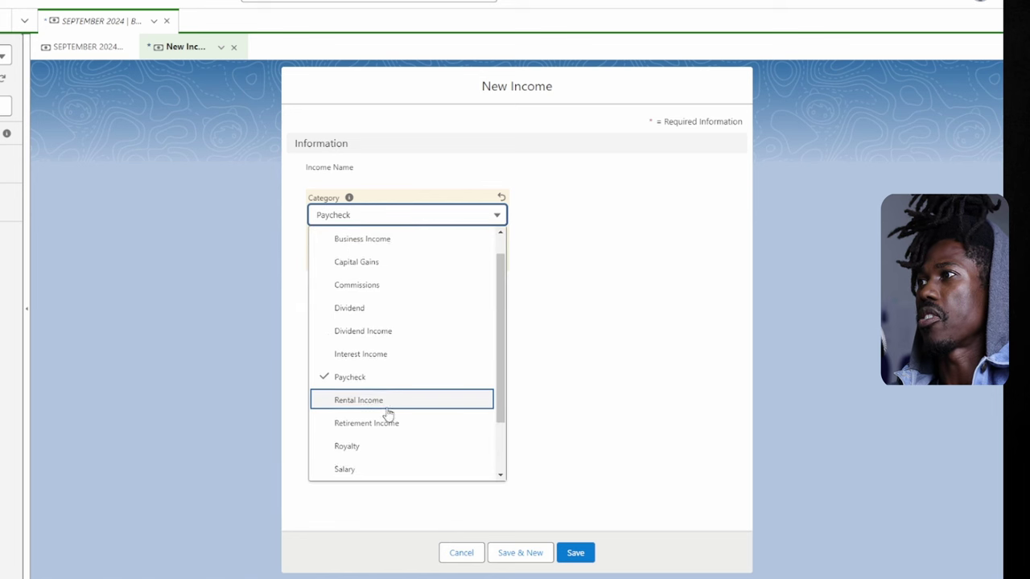
scroll(378, 434, "down", 1)
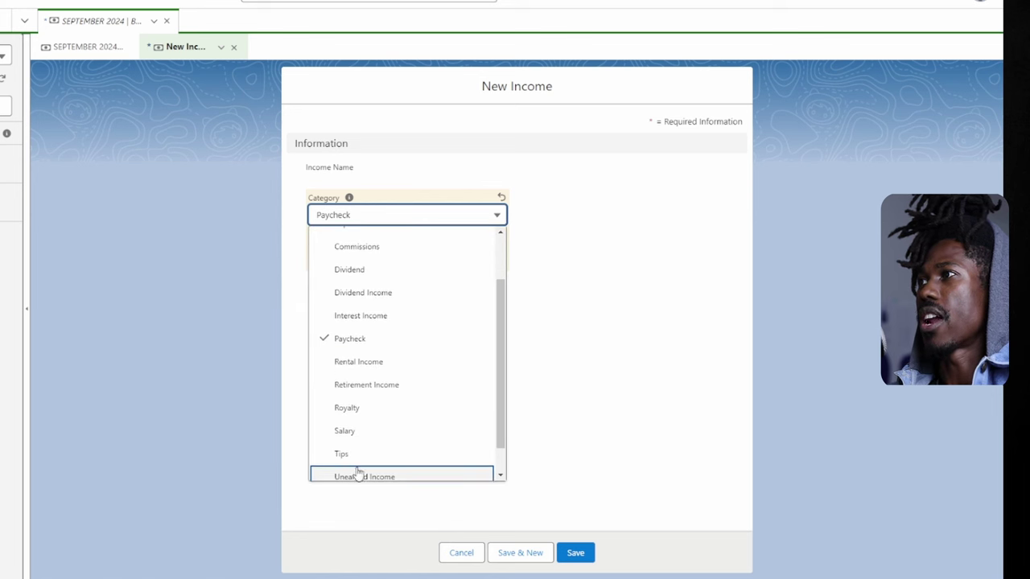
left_click(373, 434)
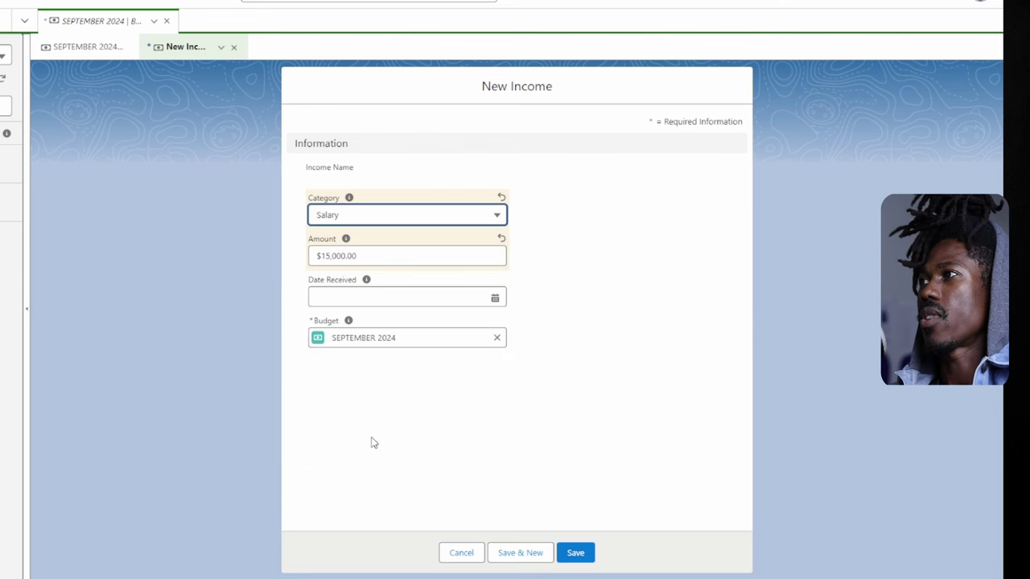
Set Date Received to 9/1/2024, save the income, and return to the SEPTEMBER 2024 budget.
left_click(338, 298)
left_click(452, 321)
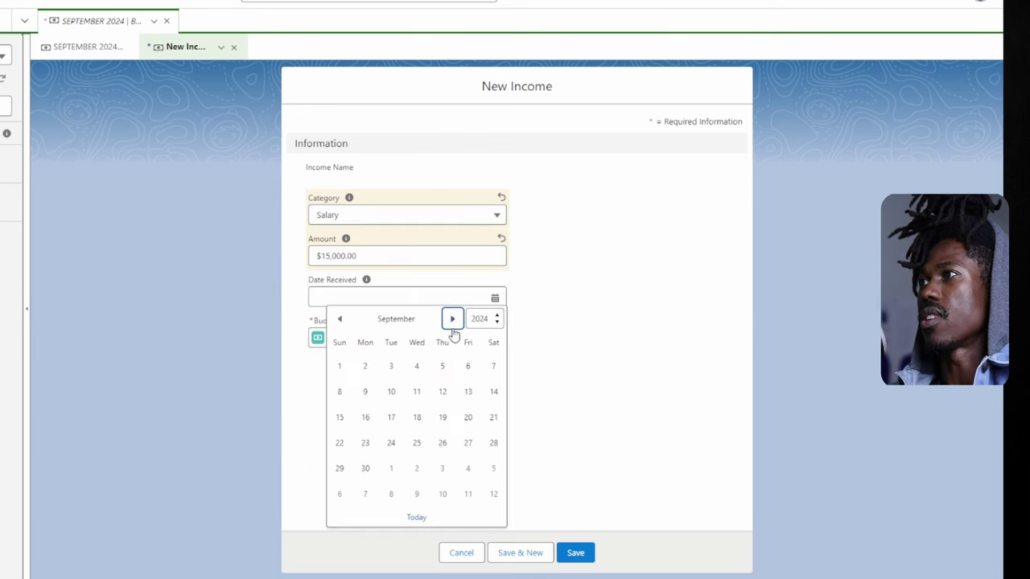
left_click(340, 368)
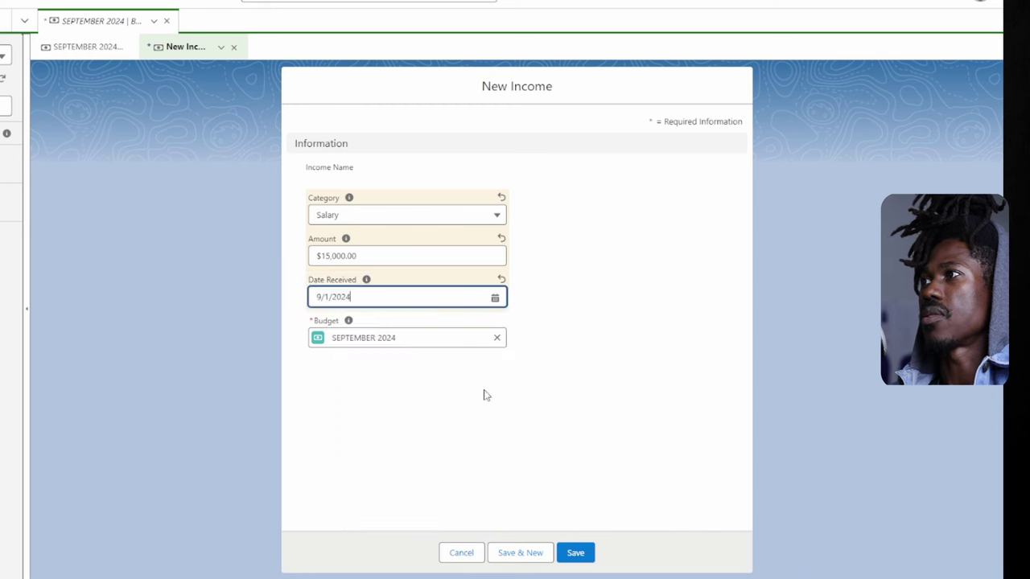
left_click(574, 552)
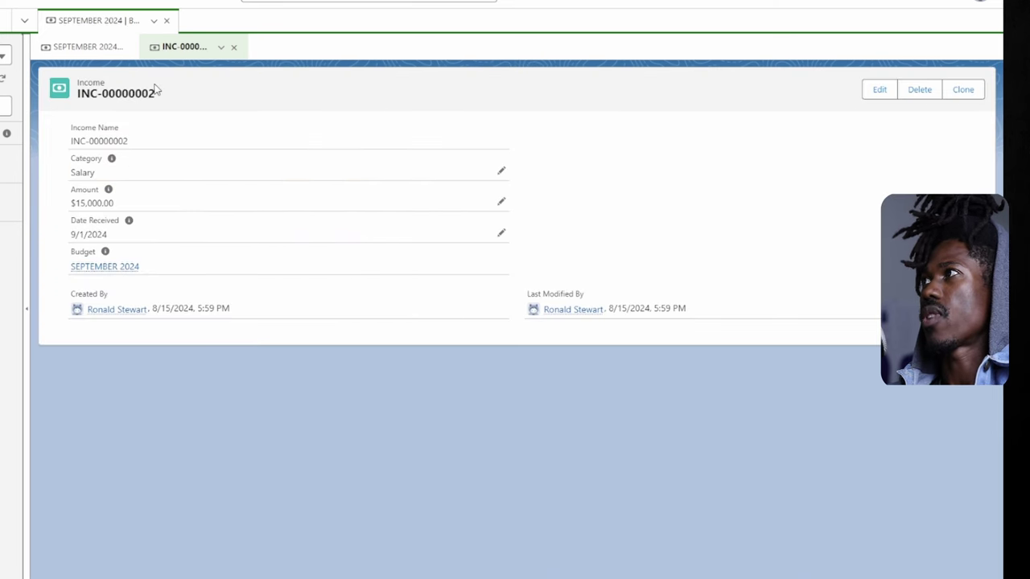
left_click(82, 50)
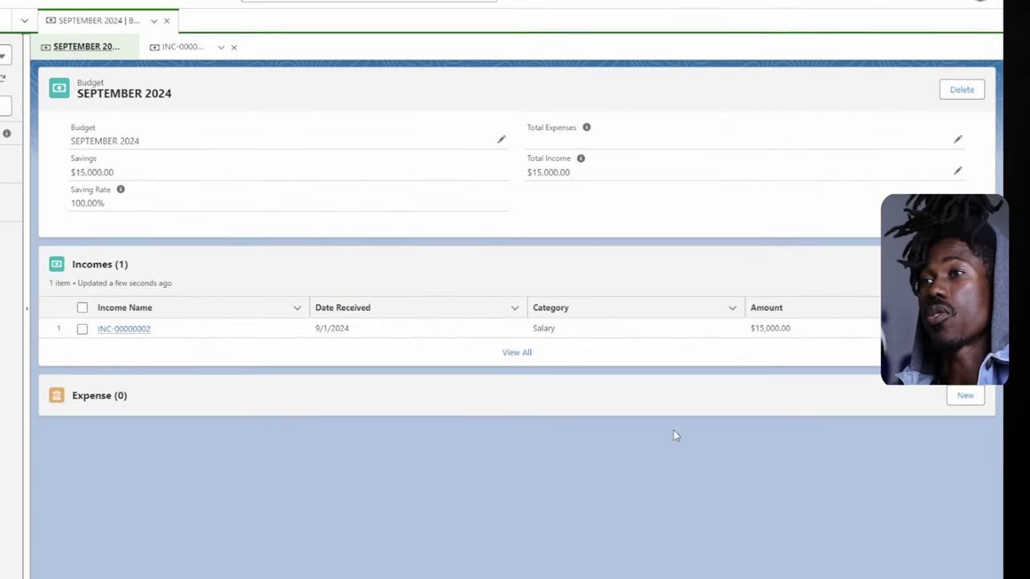
Add a $100 Charitable Contributions expense dated 9/2/2024 using Save & New.
left_click(965, 395)
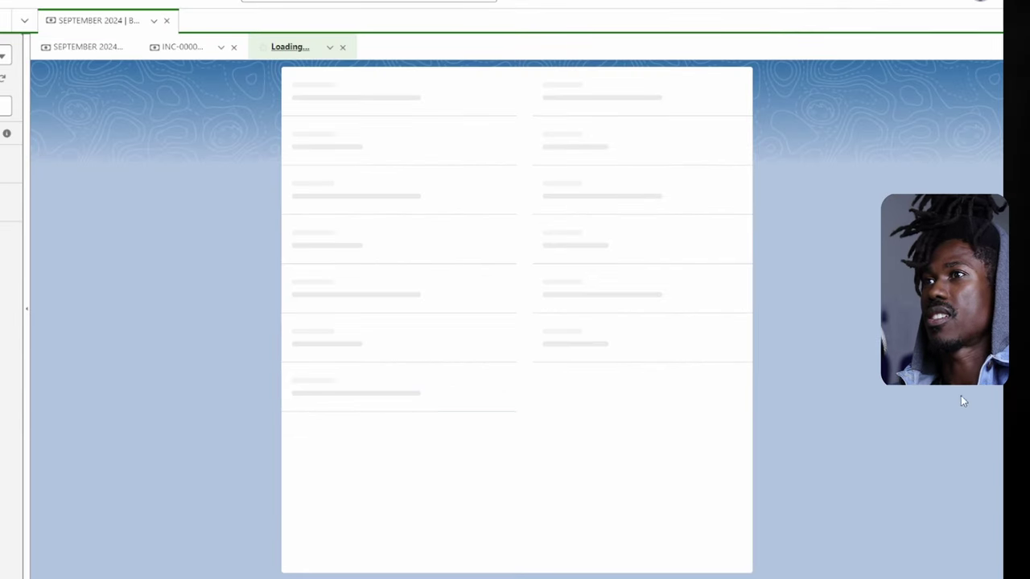
left_click(400, 215)
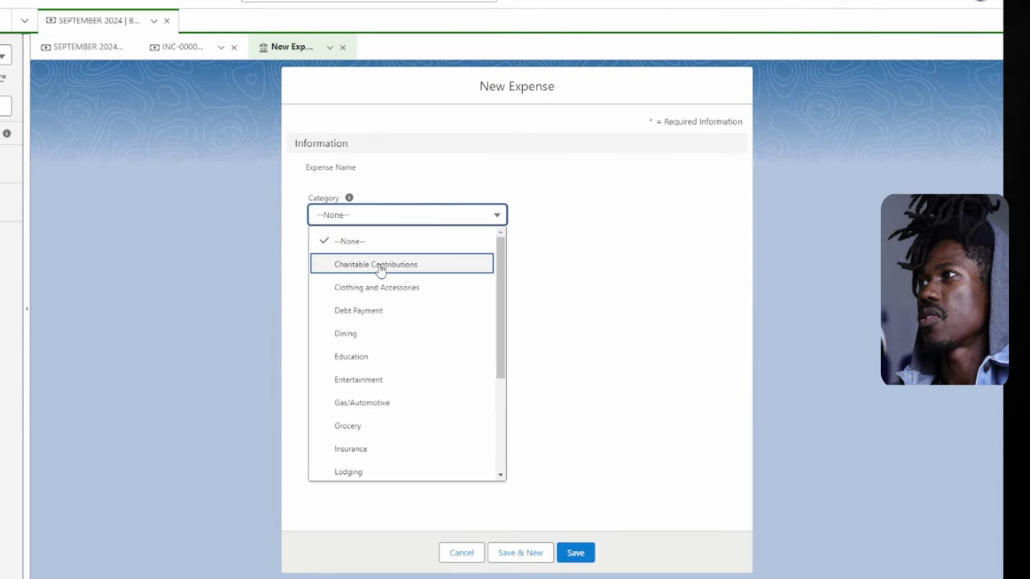
left_click(378, 266)
left_click(375, 256)
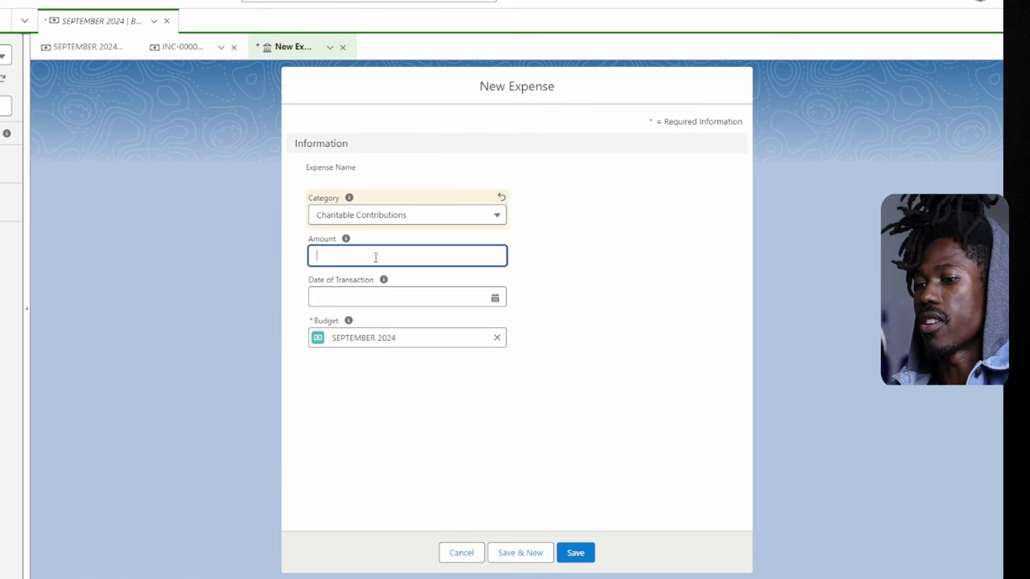
type("100")
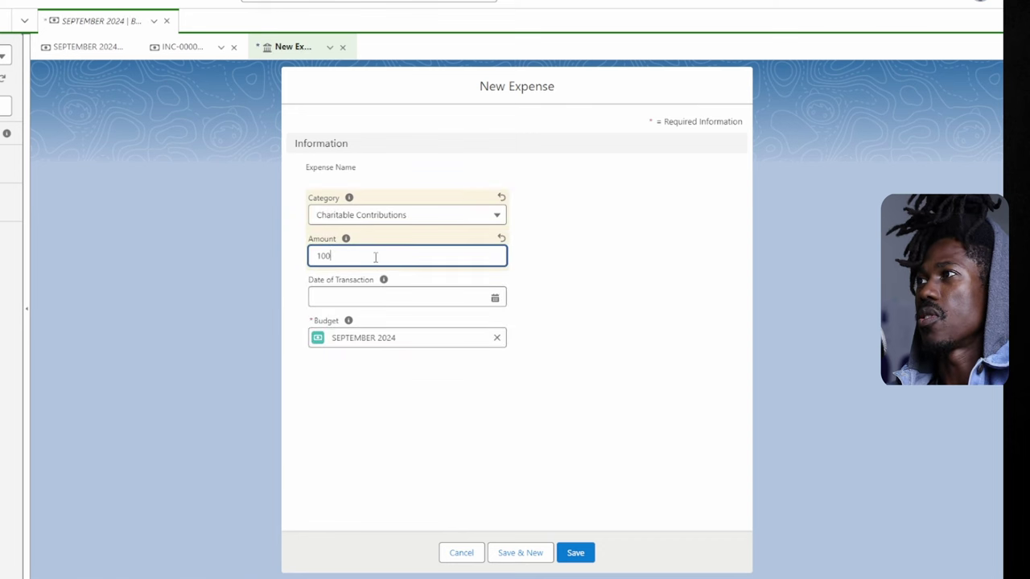
left_click(486, 299)
left_click(448, 319)
left_click(370, 368)
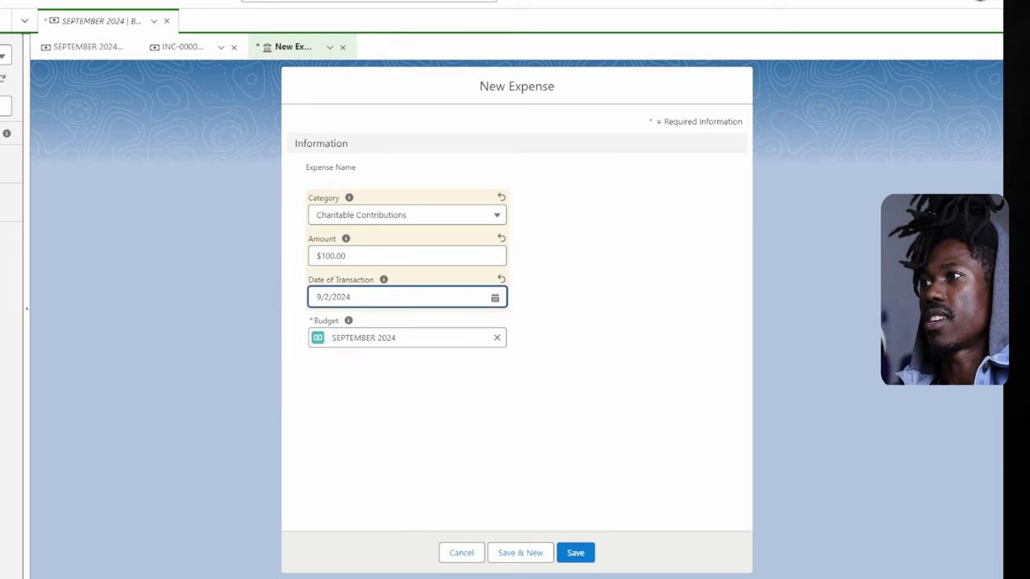
left_click(520, 553)
Enter the $600 Entertainment expense for 9/16/2024 and go back to the SEPTEMBER 2024 budget.
left_click(494, 298)
left_click(407, 215)
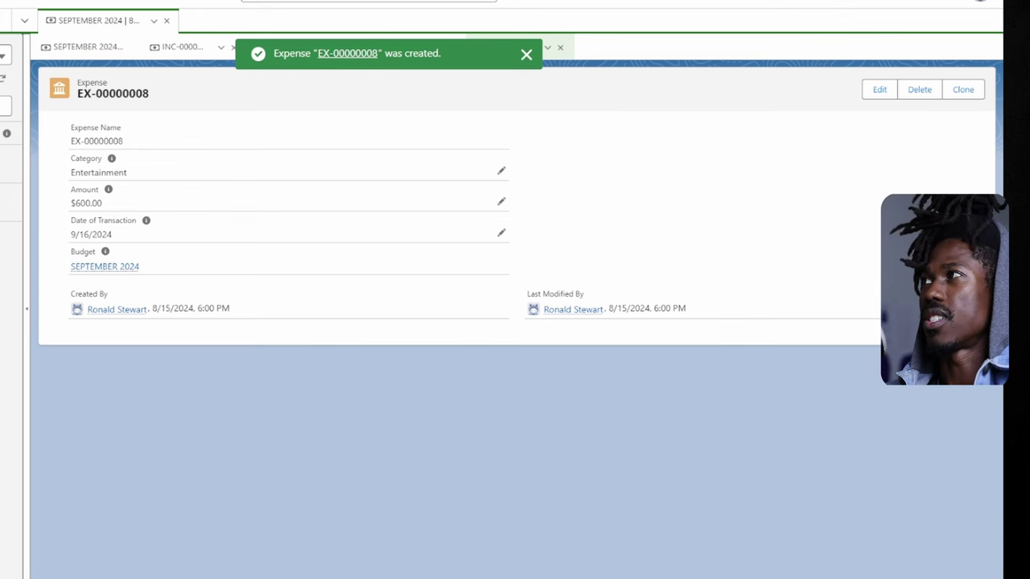
left_click(78, 49)
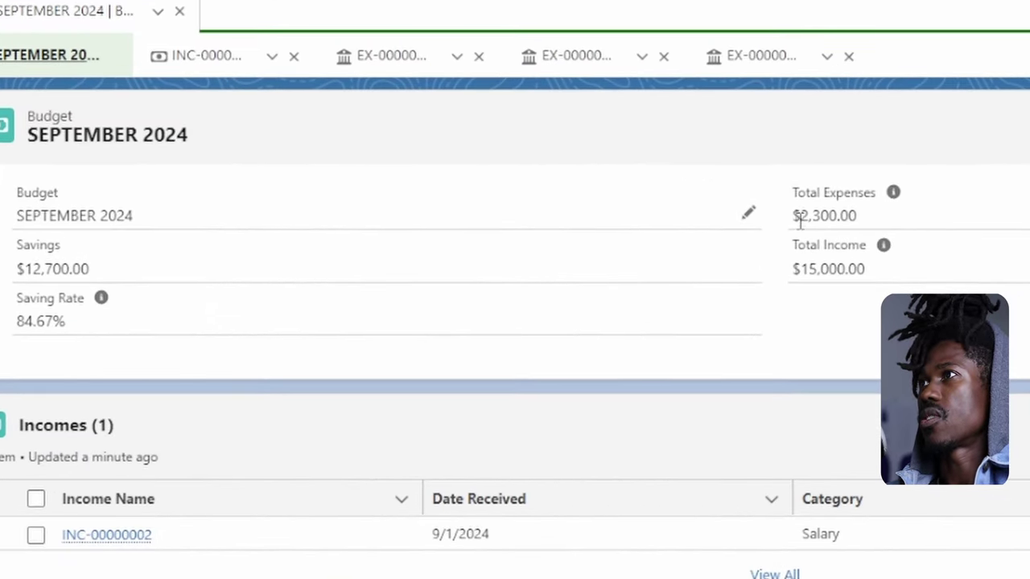
left_click_drag(801, 215, 861, 227)
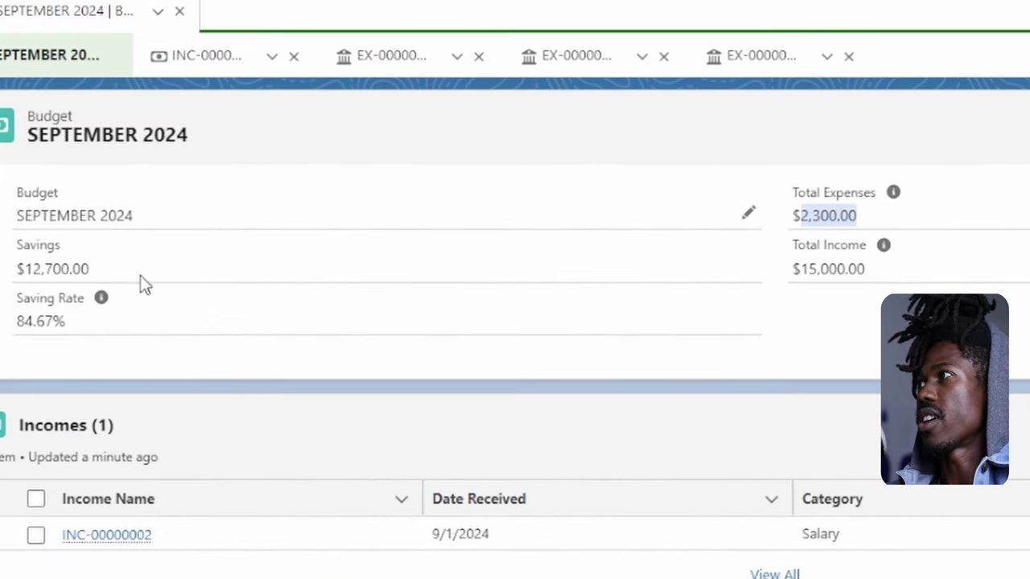
left_click_drag(144, 284, 42, 261)
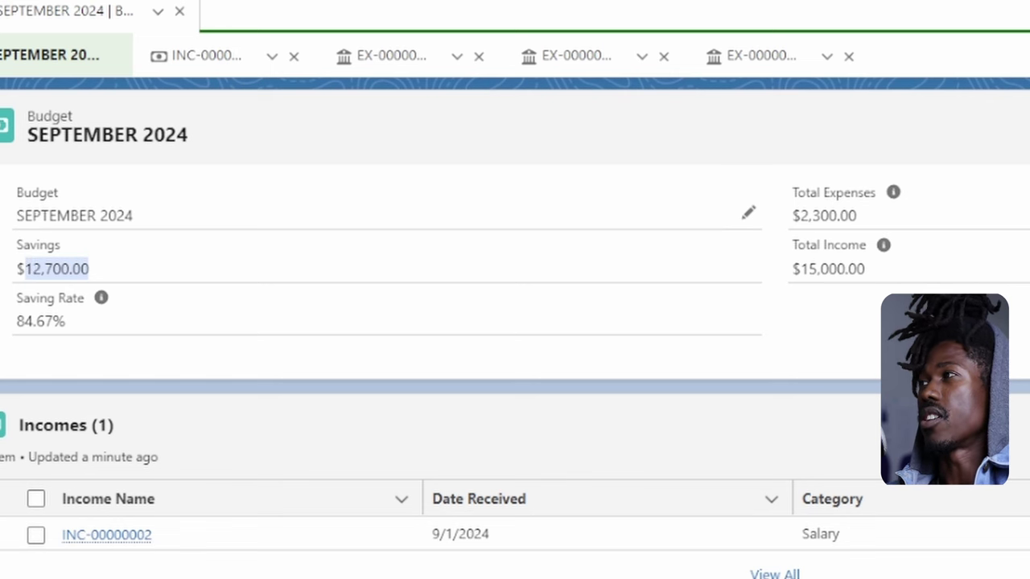
left_click(78, 354)
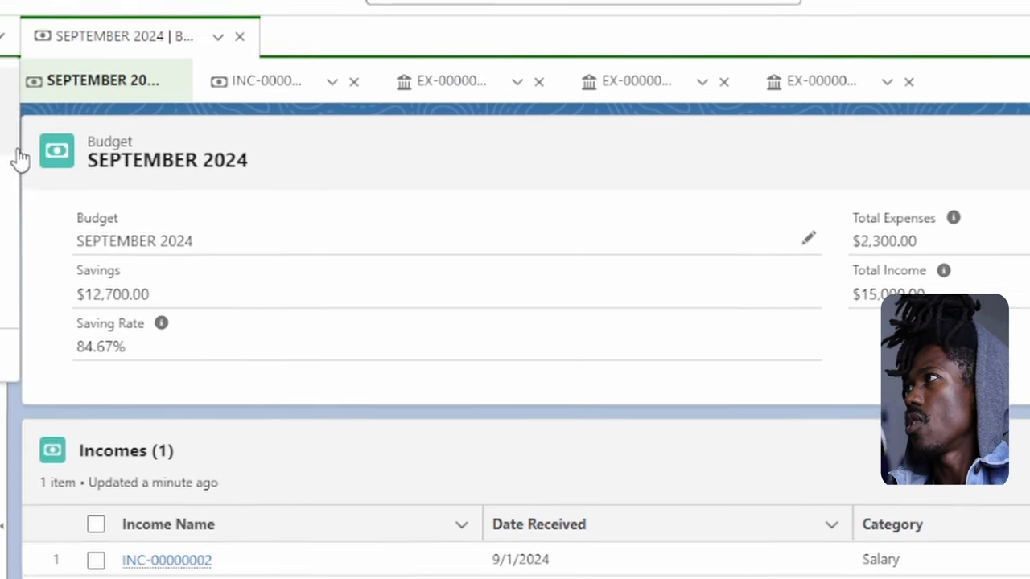
left_click(148, 99)
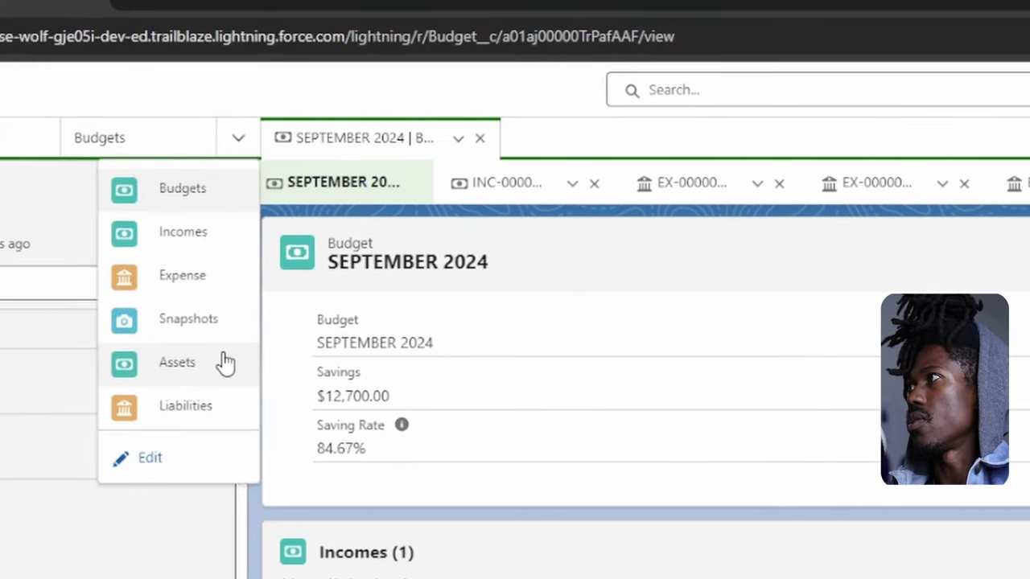
Save a new asset with amount 15000 in the Cash and Cash Equivalent category.
left_click(177, 363)
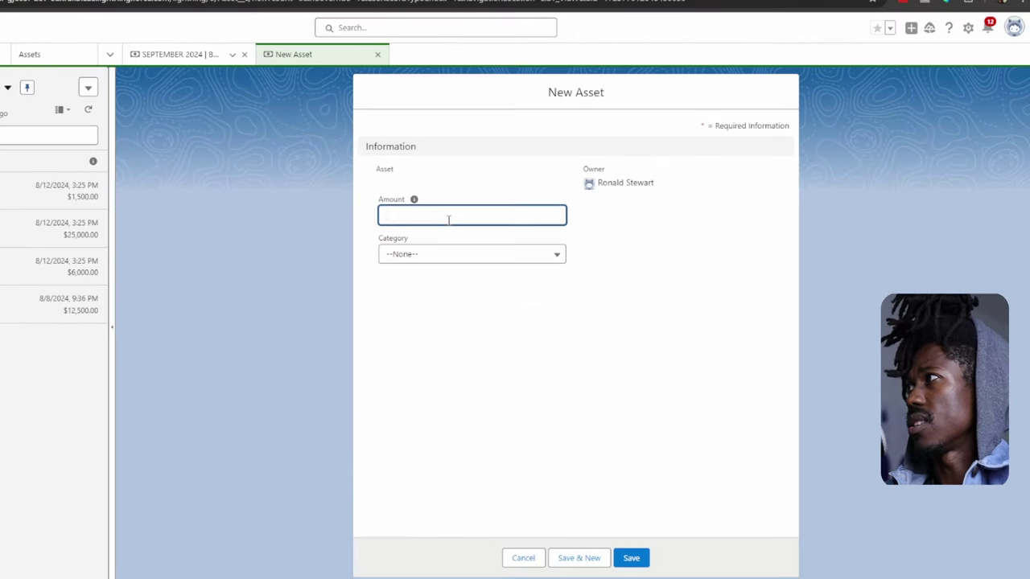
type("15")
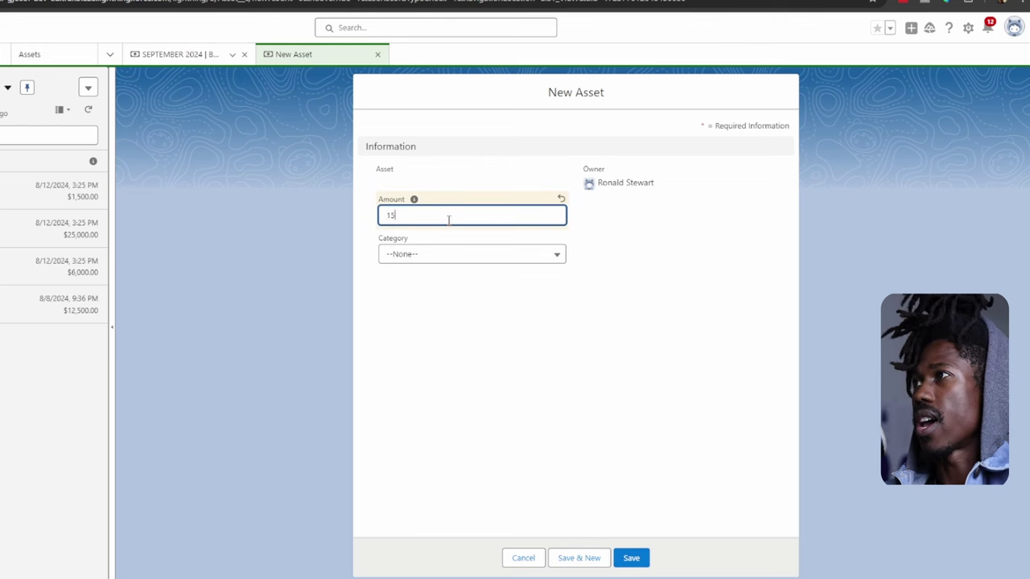
left_click(534, 255)
left_click(498, 306)
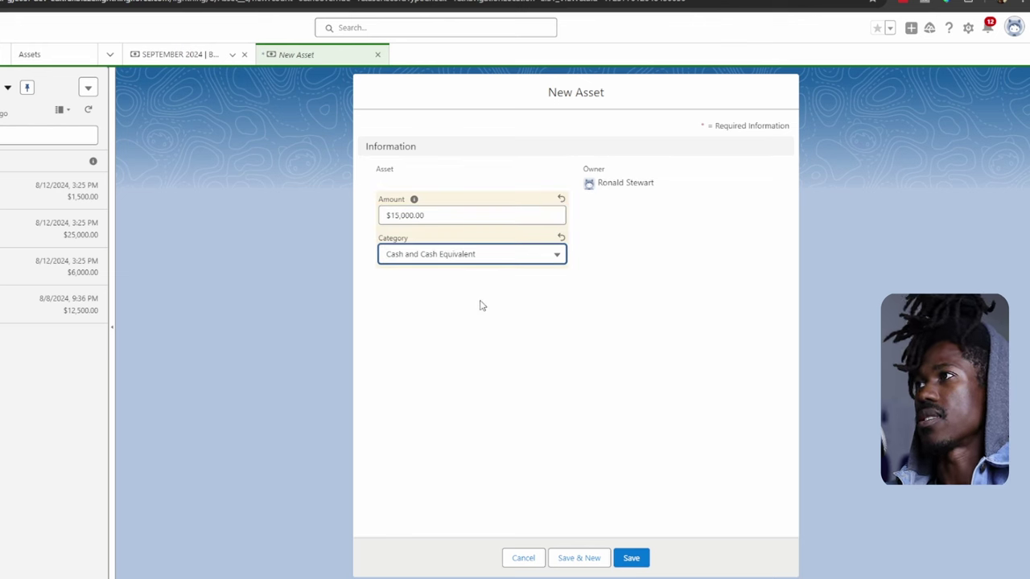
left_click(631, 558)
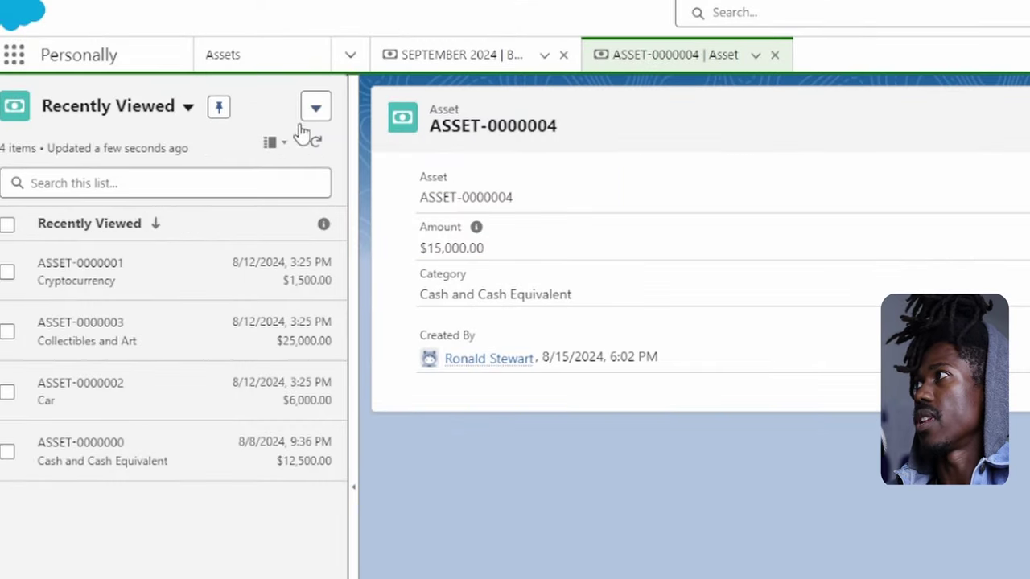
left_click(350, 57)
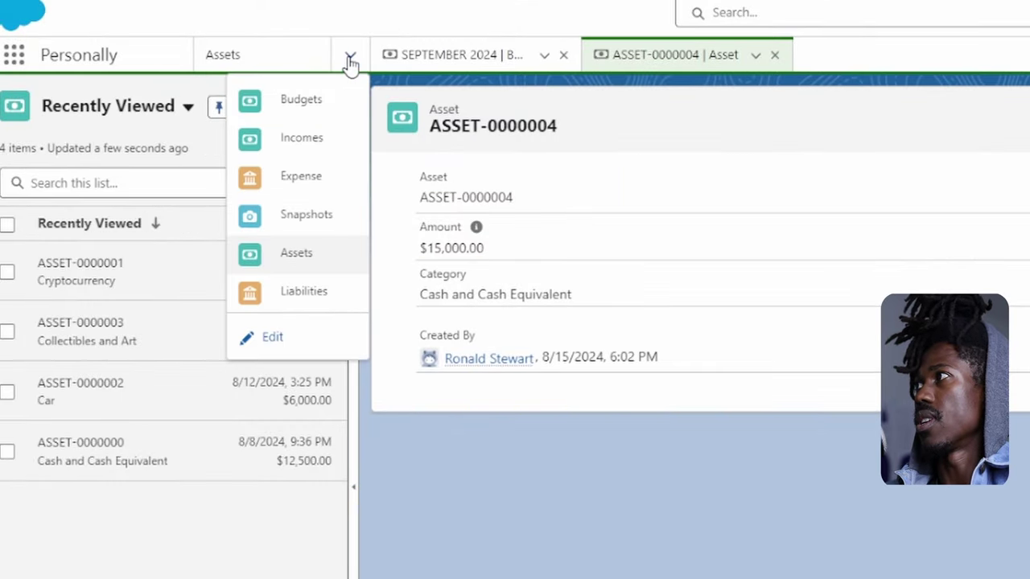
Save a new liability with amount 2000 in the Medical Debt category.
left_click(298, 291)
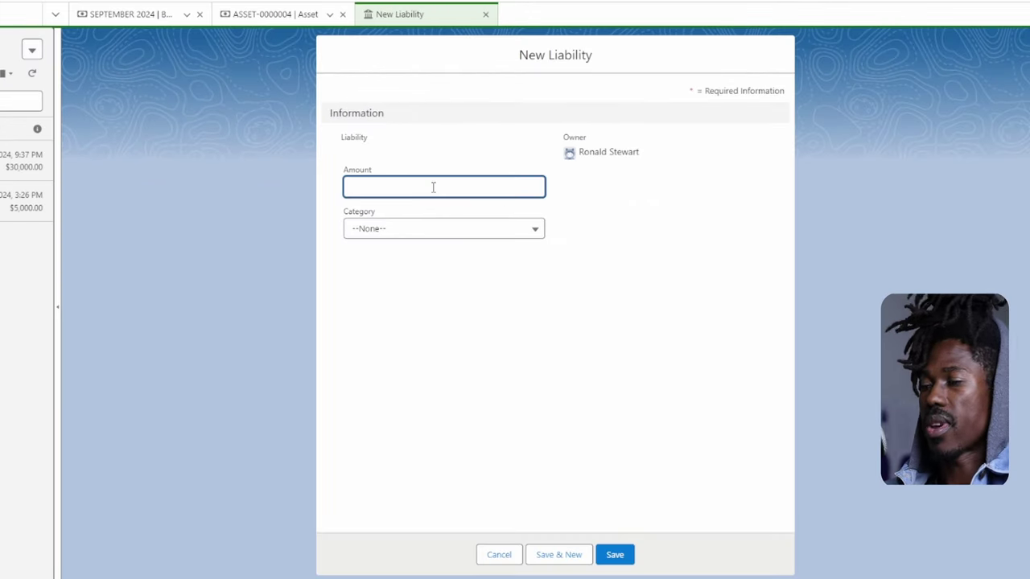
type("2000")
left_click(502, 231)
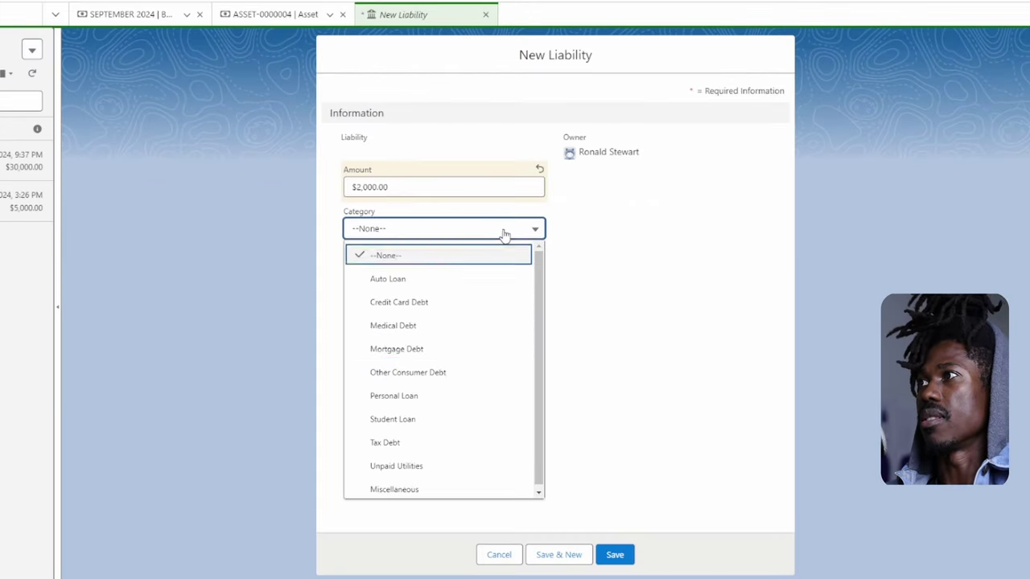
left_click(435, 326)
key("Return")
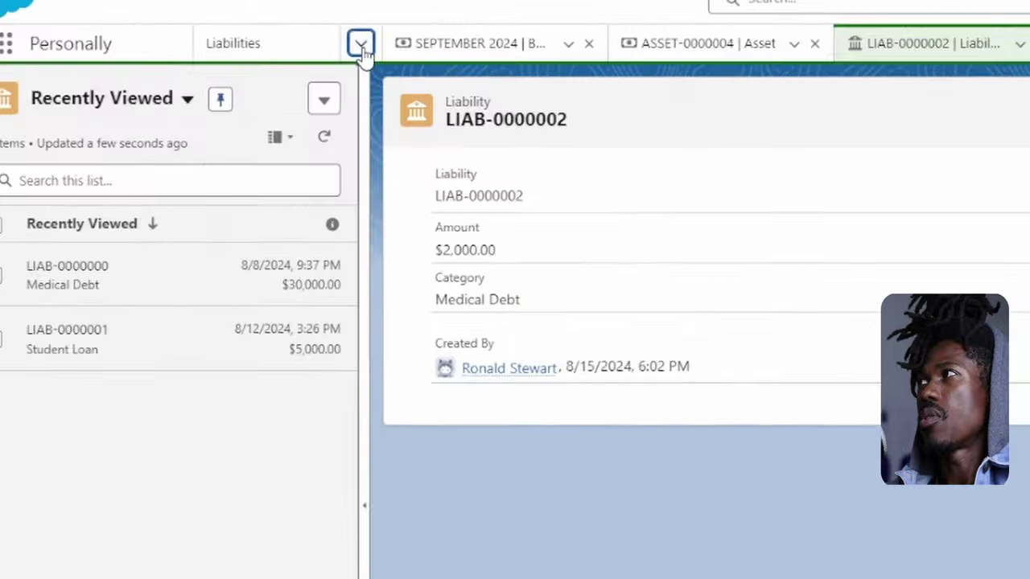
left_click(55, 13)
Save a blank new snapshot, which totals $60,000 assets, $37,000 liabilities and $23,000 net worth.
left_click(24, 124)
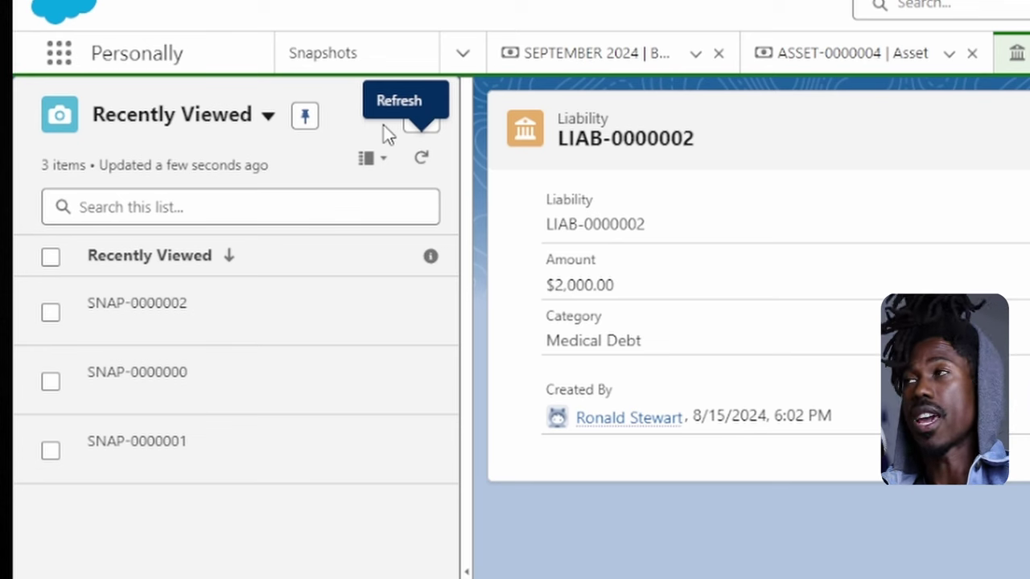
left_click(421, 121)
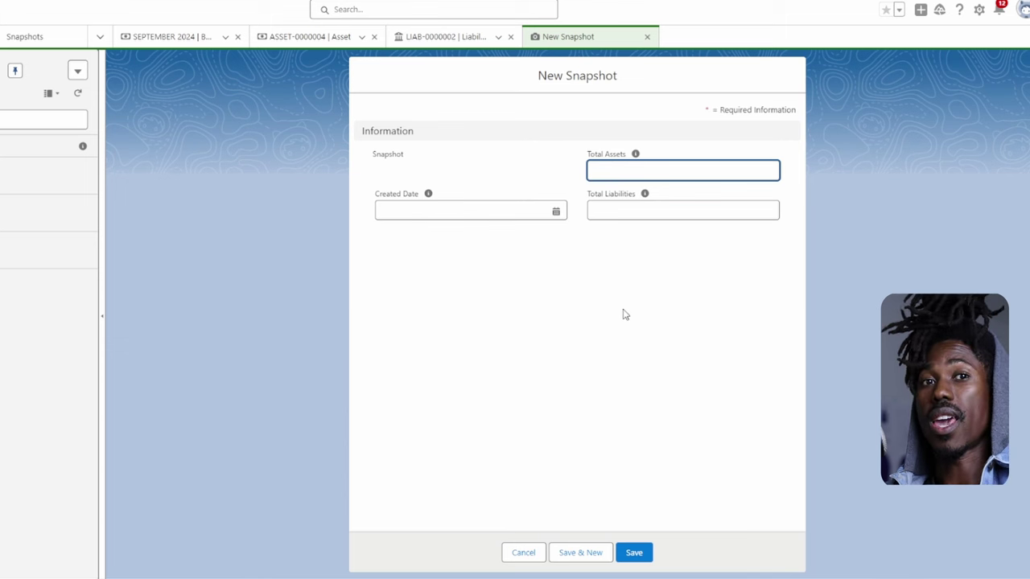
left_click(636, 554)
left_click(587, 71)
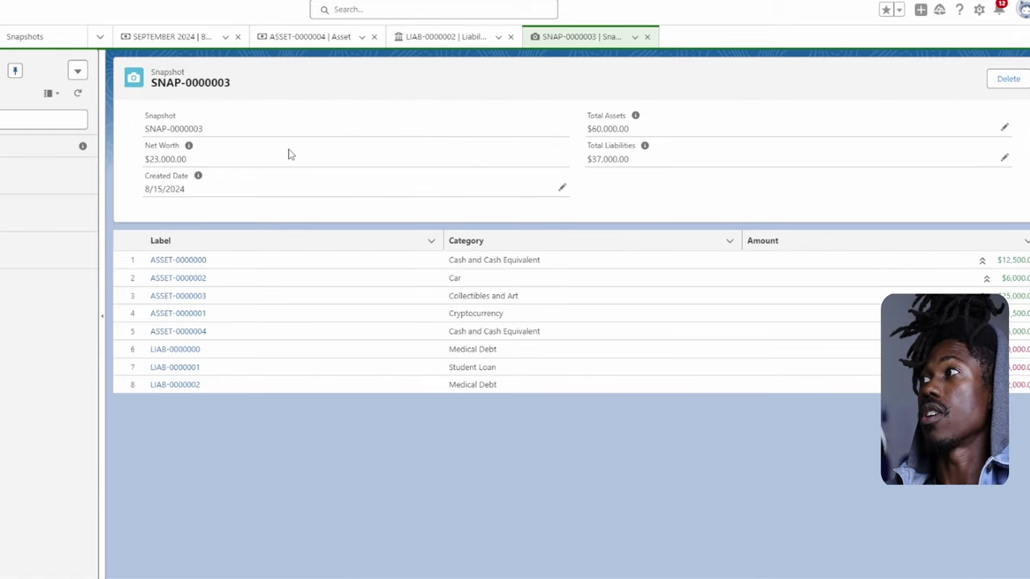